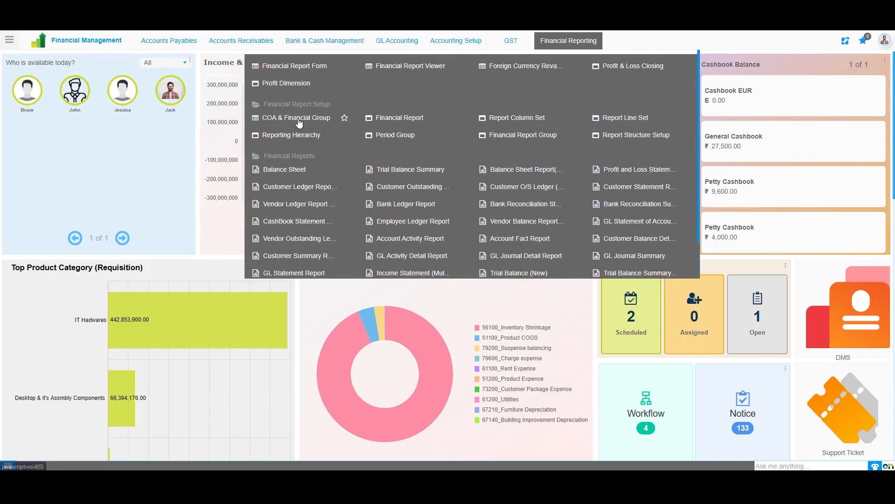
Step: Open the COA & Financial Group form and browse the accounts under Assets and 11 - Cash in Charts of Account
{"action": "left_click", "coordinate": [299, 123]}
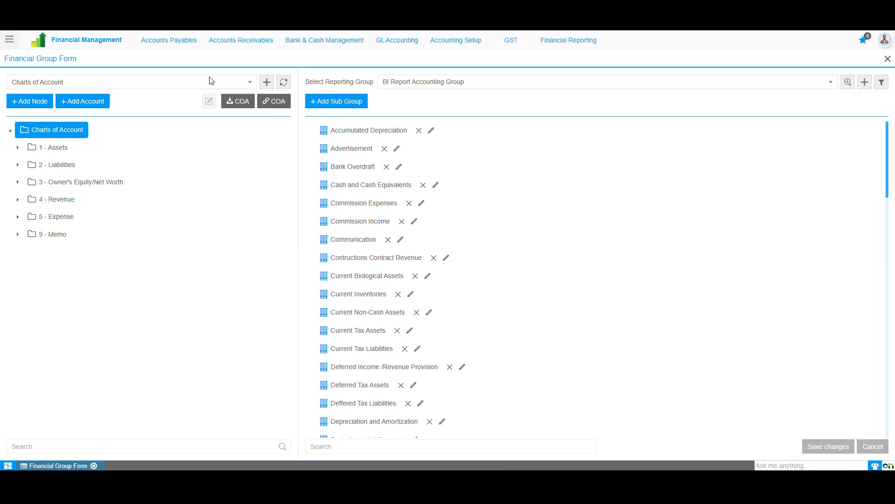
{"action": "left_click", "coordinate": [195, 84]}
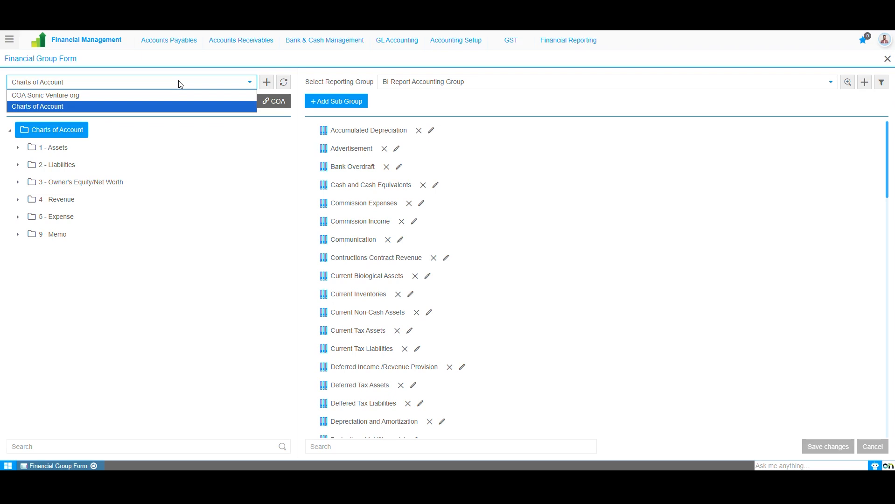
{"action": "left_click", "coordinate": [208, 73]}
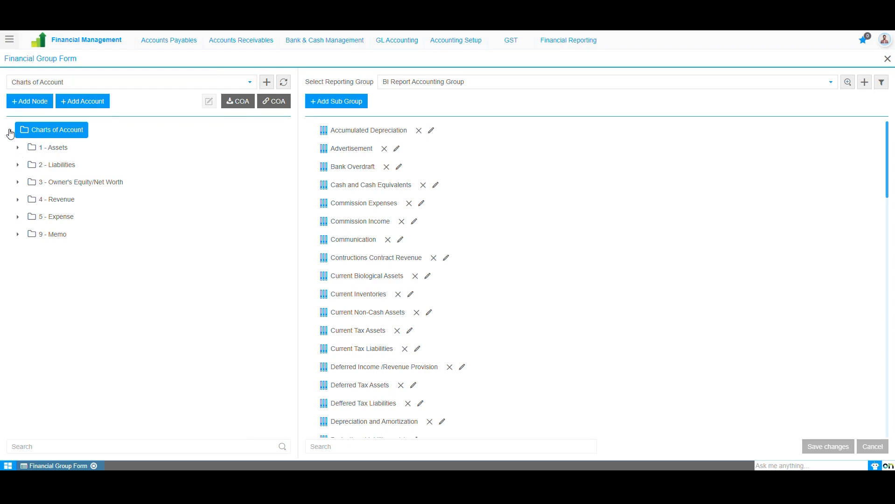
{"action": "left_click", "coordinate": [17, 147]}
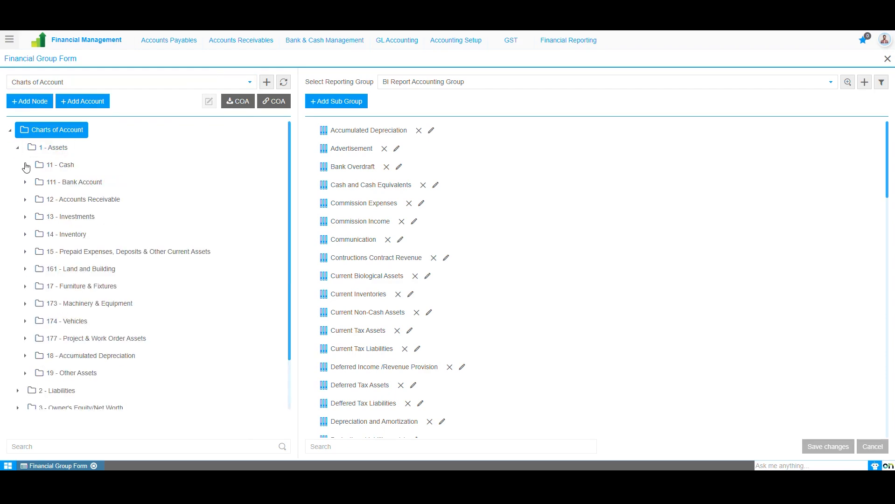
{"action": "left_click", "coordinate": [26, 166]}
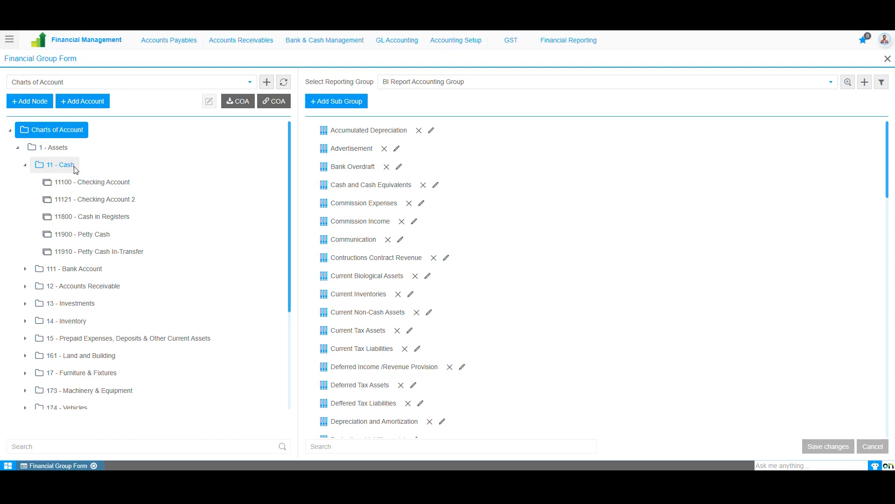
{"action": "double_click", "coordinate": [52, 148]}
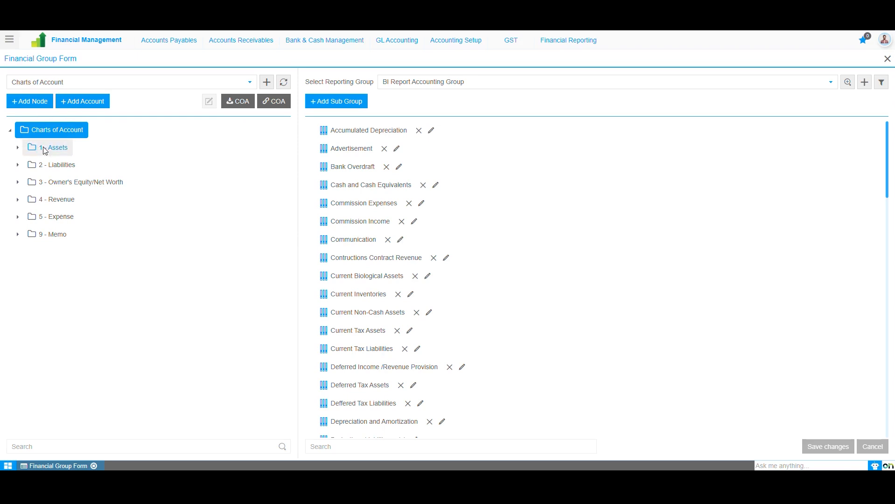
Step: Start a new account under 111 - Bank Account with ledger code 10102 and ledger name Bank Account 2
{"action": "left_click", "coordinate": [19, 147]}
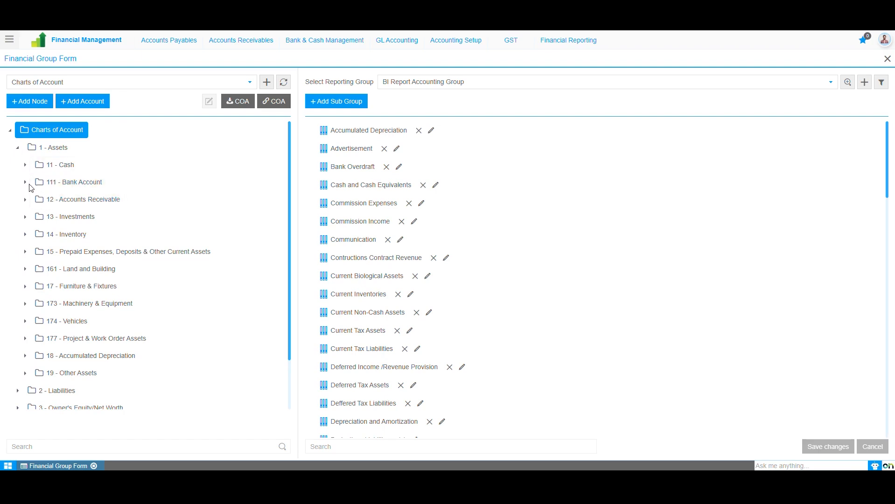
{"action": "left_click", "coordinate": [27, 182]}
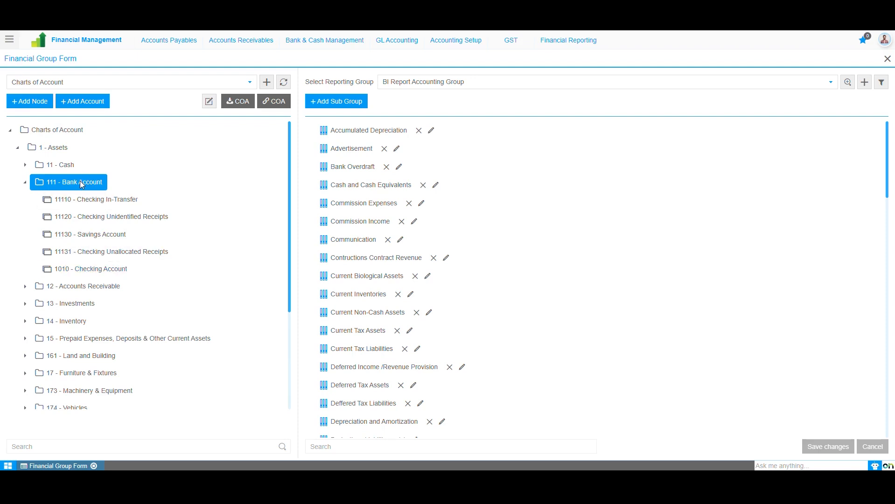
{"action": "left_click", "coordinate": [78, 106]}
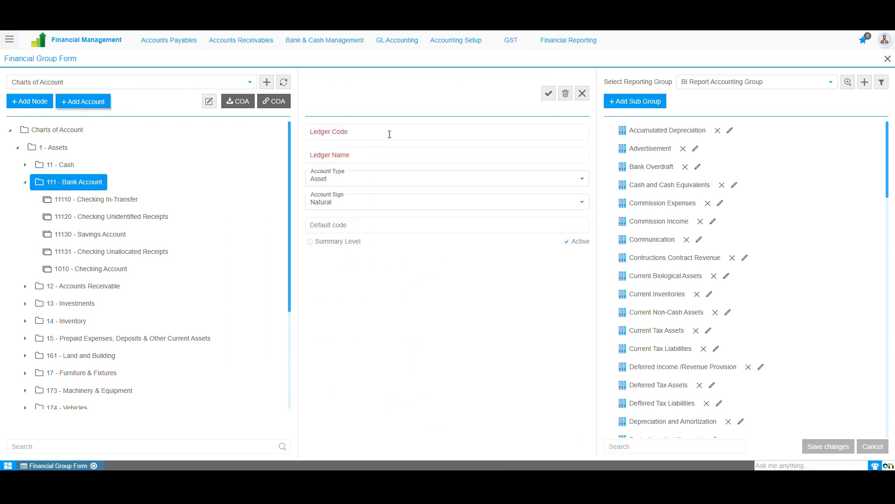
{"action": "left_click", "coordinate": [354, 134]}
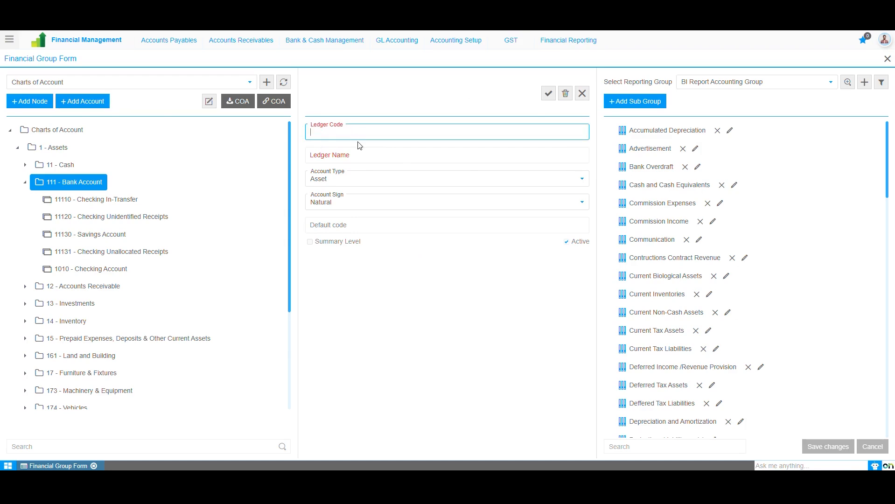
{"action": "type", "text": "10102"}
{"action": "left_click", "coordinate": [349, 156]}
{"action": "type", "text": "Bank Acco"}
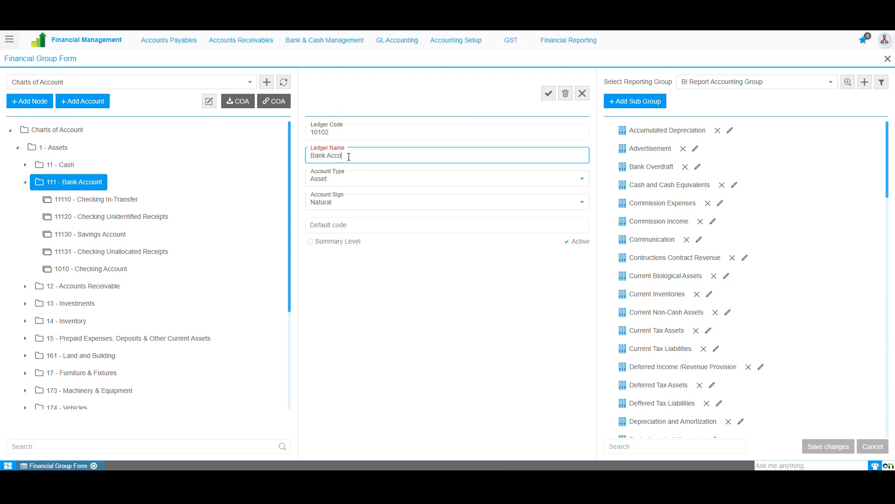
{"action": "type", "text": "unt 2"}
Step: Set the new account's type to Asset and its sign to Natural, save it and close the entry form
{"action": "left_click", "coordinate": [335, 182]}
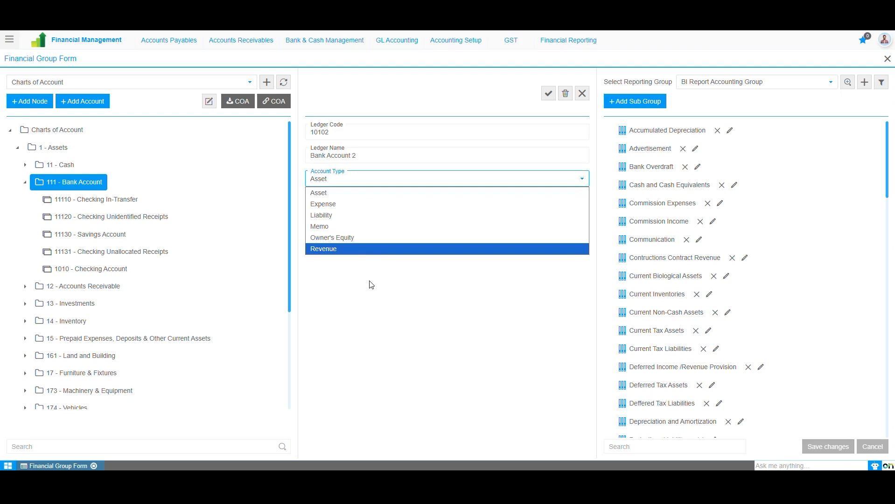
{"action": "left_click", "coordinate": [353, 181]}
{"action": "left_click", "coordinate": [353, 181]}
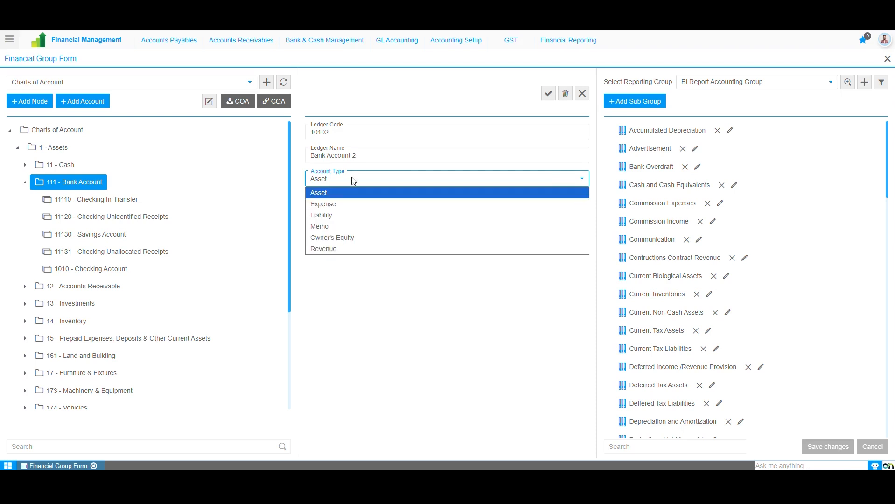
{"action": "left_click", "coordinate": [353, 181]}
{"action": "left_click", "coordinate": [379, 201]}
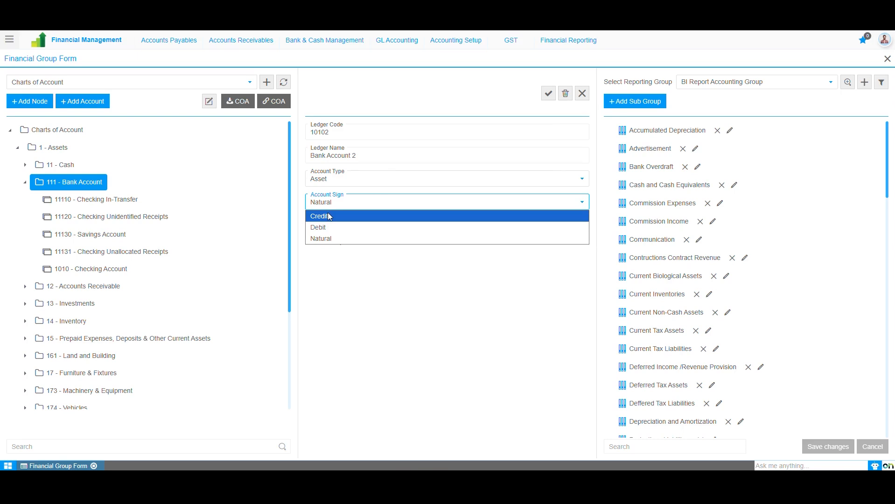
{"action": "left_click", "coordinate": [326, 239]}
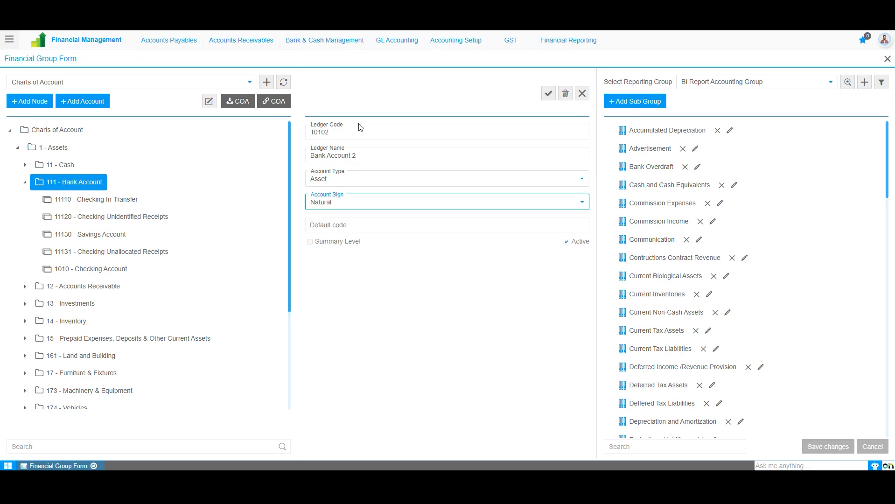
{"action": "double_click", "coordinate": [349, 124]}
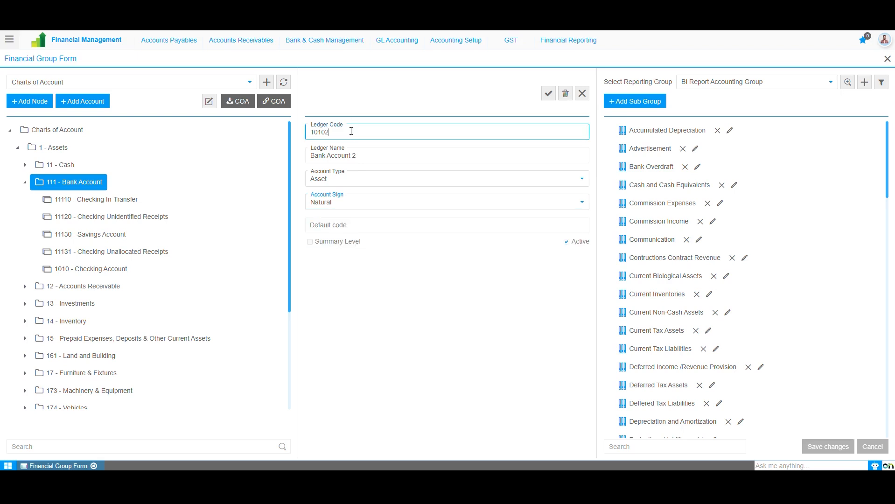
{"action": "left_click", "coordinate": [400, 254]}
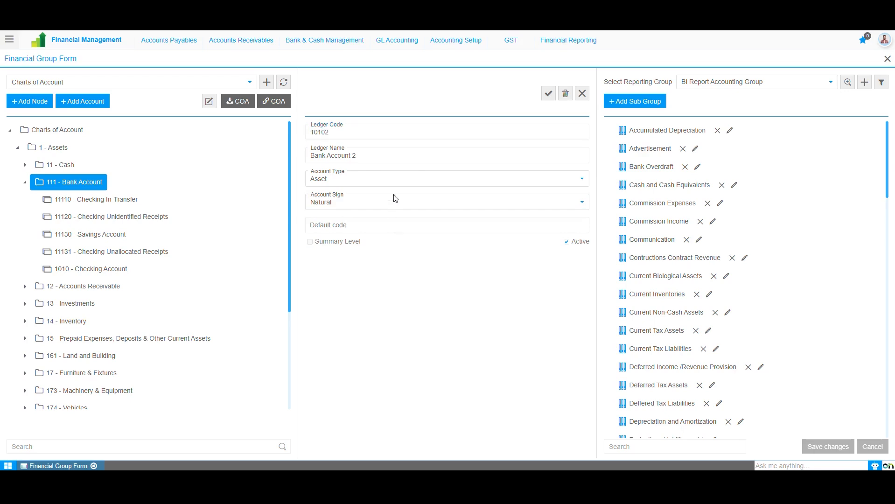
{"action": "left_click", "coordinate": [549, 95]}
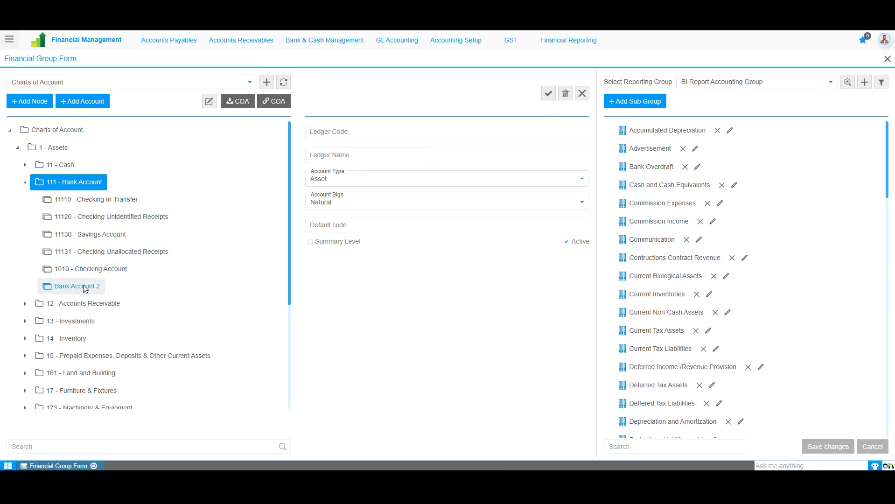
{"action": "left_click", "coordinate": [579, 95]}
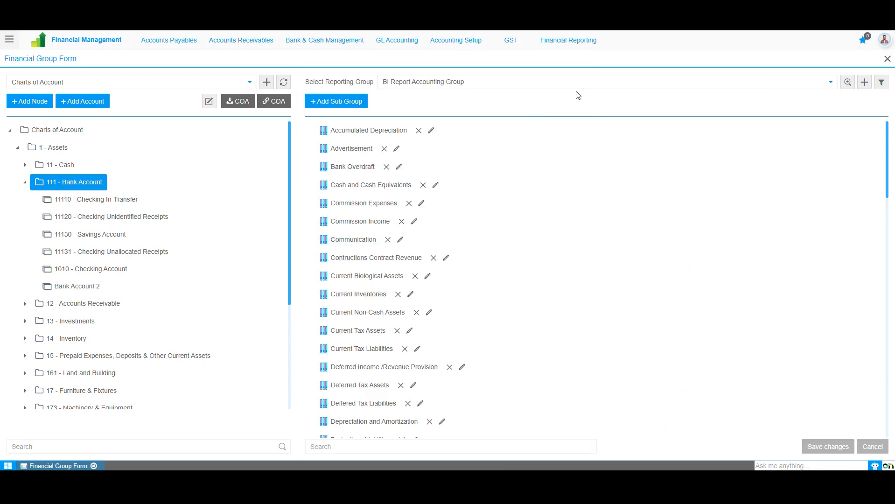
Step: Start a new node under 12 - Accounts Receivable with ledger code 123 and ledger name Accounts Receivables - Services
{"action": "left_click", "coordinate": [24, 182]}
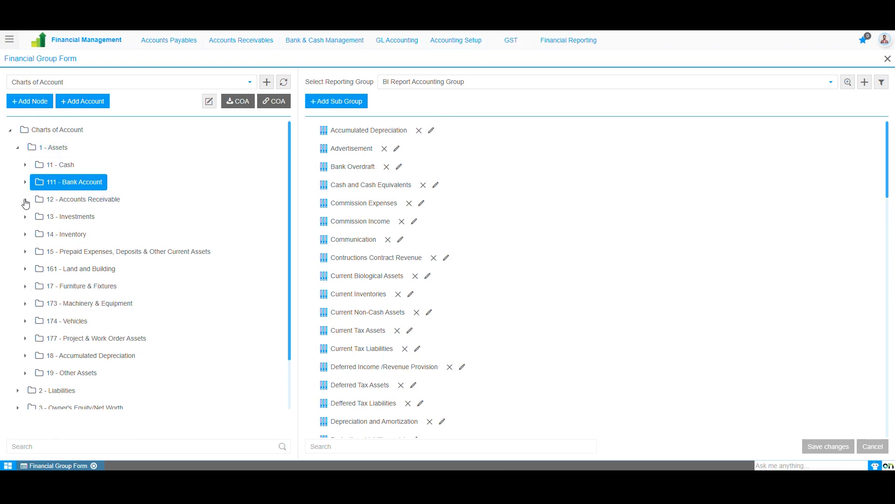
{"action": "left_click", "coordinate": [24, 200]}
{"action": "left_click", "coordinate": [68, 207]}
{"action": "left_click", "coordinate": [41, 107]}
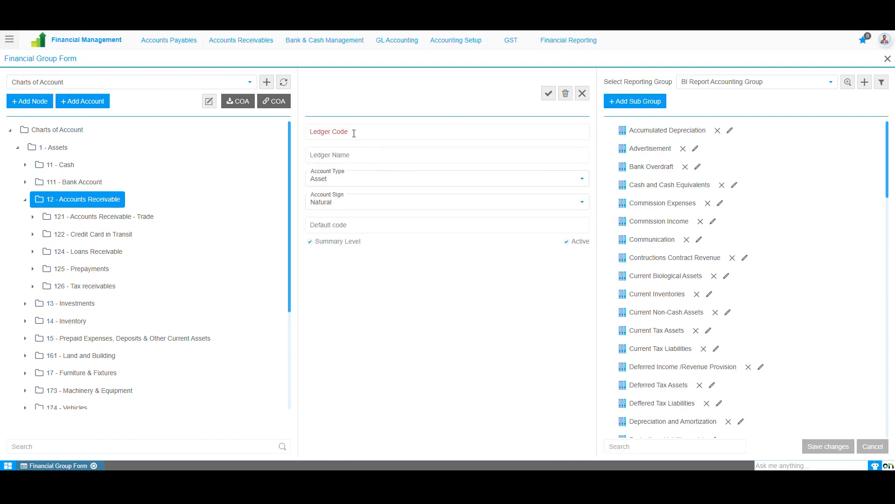
{"action": "left_click", "coordinate": [353, 133]}
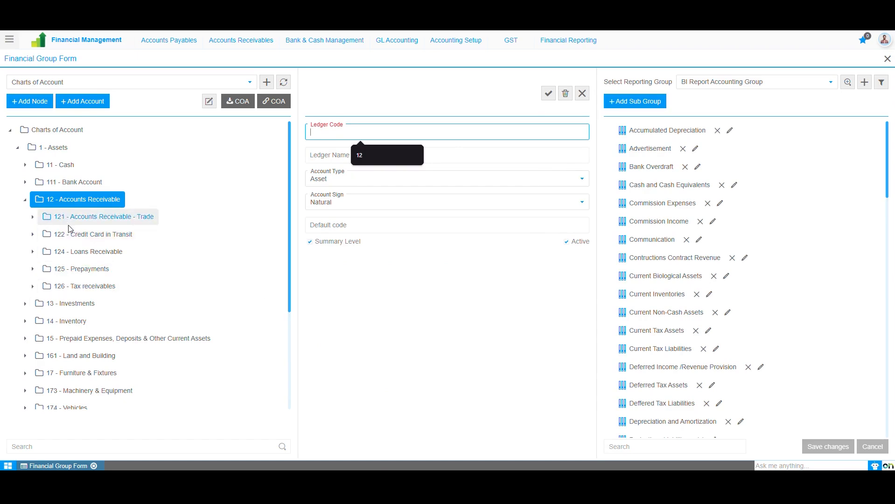
{"action": "type", "text": "123"}
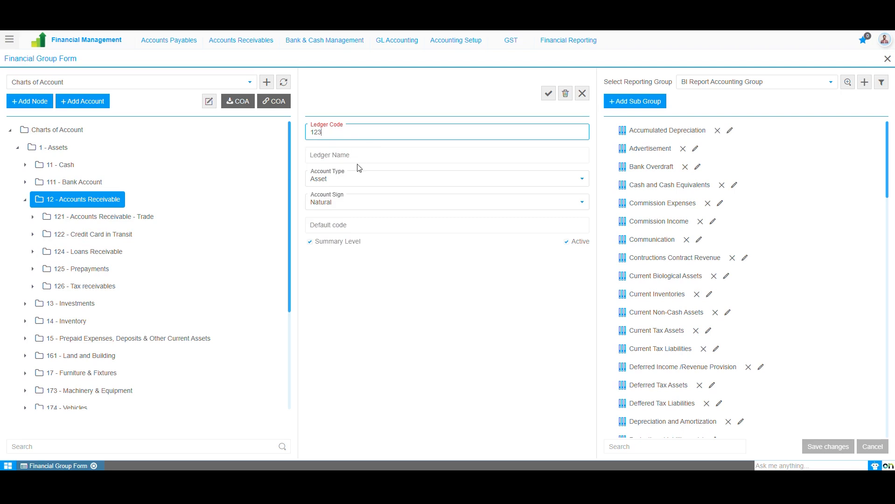
{"action": "left_click", "coordinate": [364, 158]}
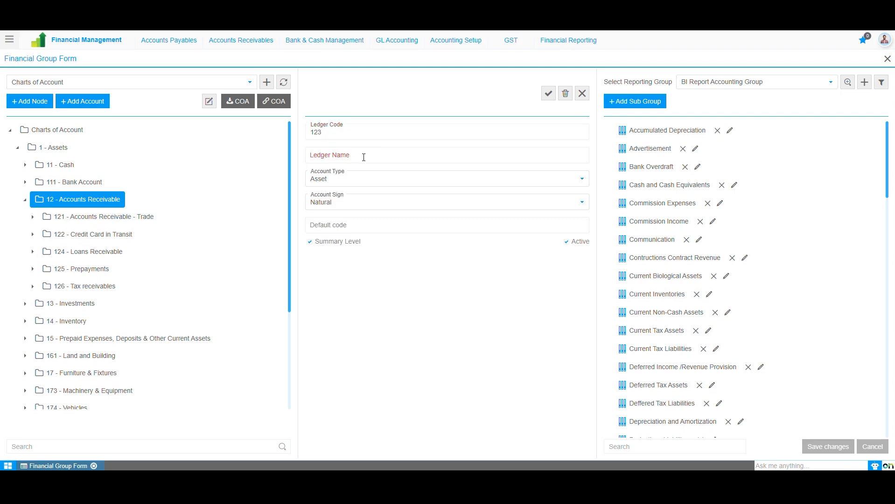
{"action": "type", "text": "Accounts Receiv"}
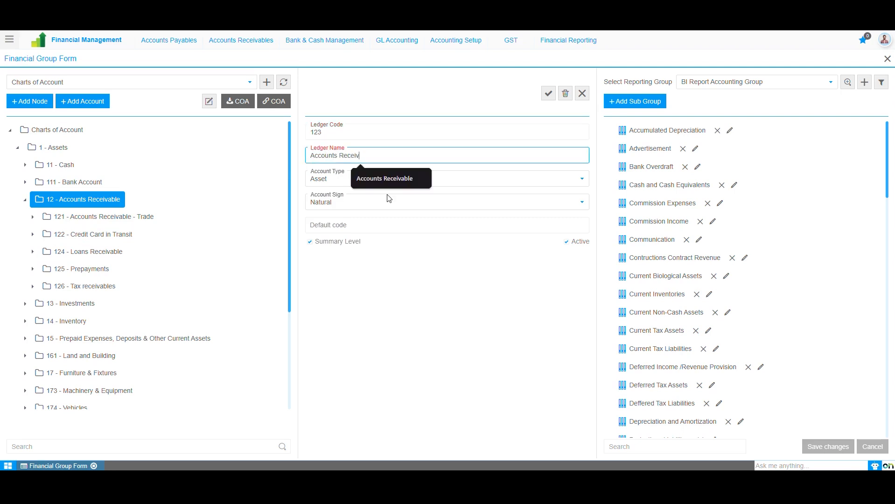
{"action": "type", "text": "ables - Services"}
Step: Keep Asset as the new node's account type, save the node and close its entry form
{"action": "left_click", "coordinate": [393, 332]}
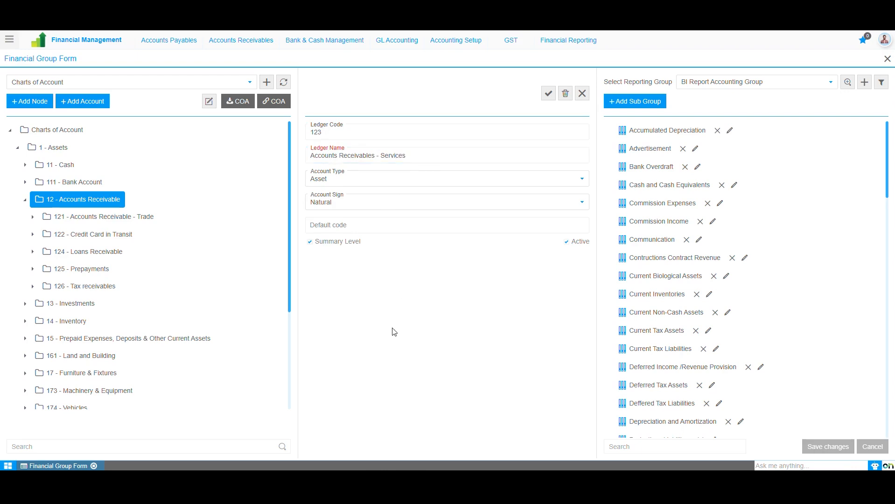
{"action": "left_click", "coordinate": [330, 185]}
{"action": "left_click", "coordinate": [330, 189]}
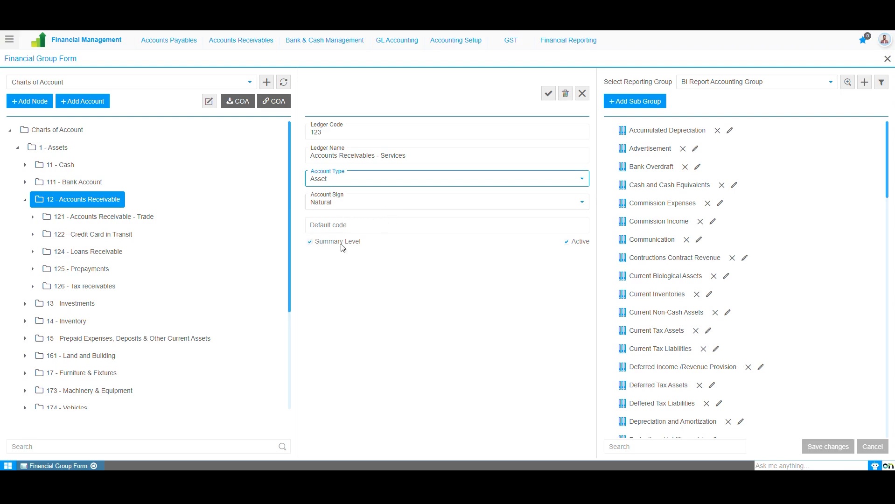
{"action": "left_click", "coordinate": [545, 100]}
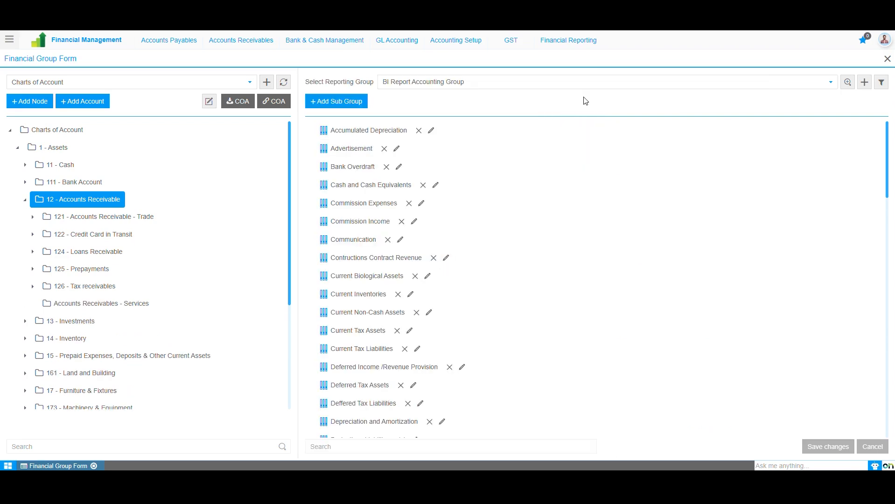
{"action": "left_click", "coordinate": [584, 97]}
Step: Refresh the chart of accounts tree and check the new services node under 12 - Accounts Receivable in Assets
{"action": "left_click", "coordinate": [97, 305]}
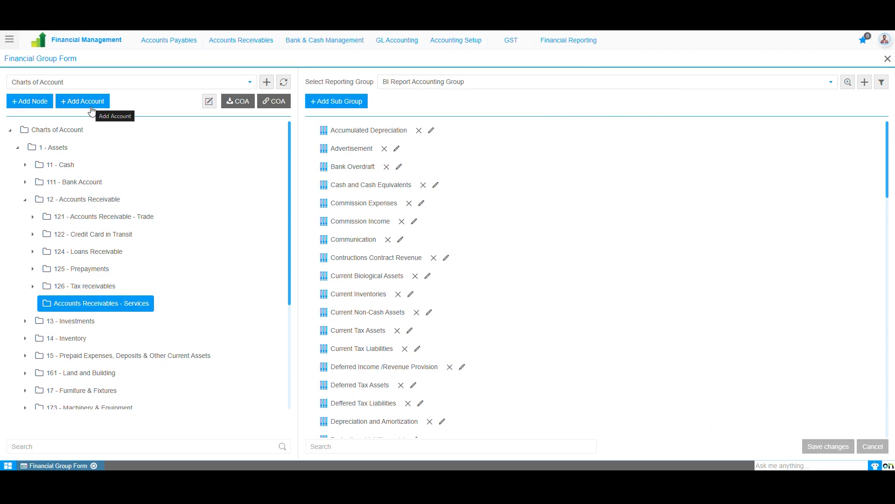
{"action": "left_click", "coordinate": [283, 83]}
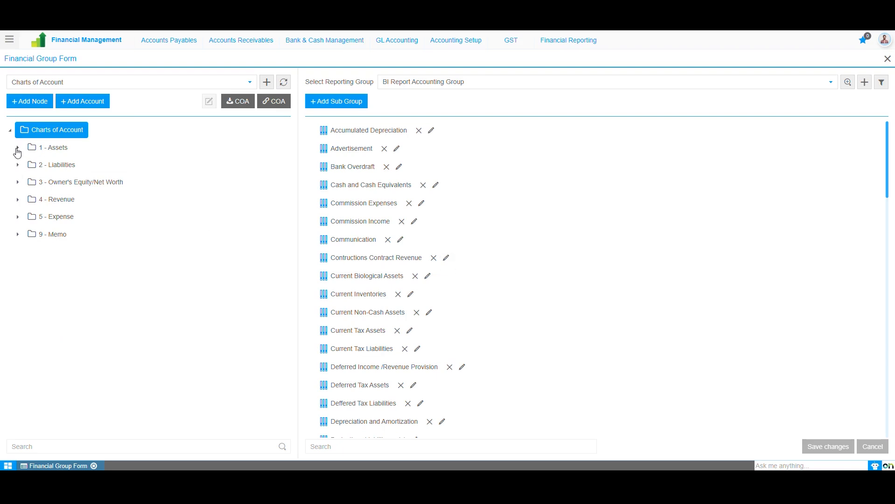
{"action": "left_click", "coordinate": [17, 147]}
{"action": "left_click", "coordinate": [25, 200]}
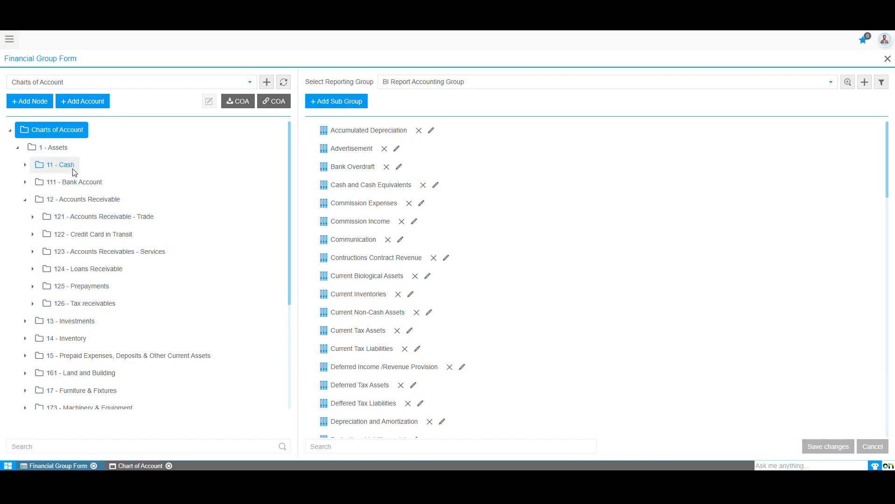
{"action": "left_click", "coordinate": [18, 148]}
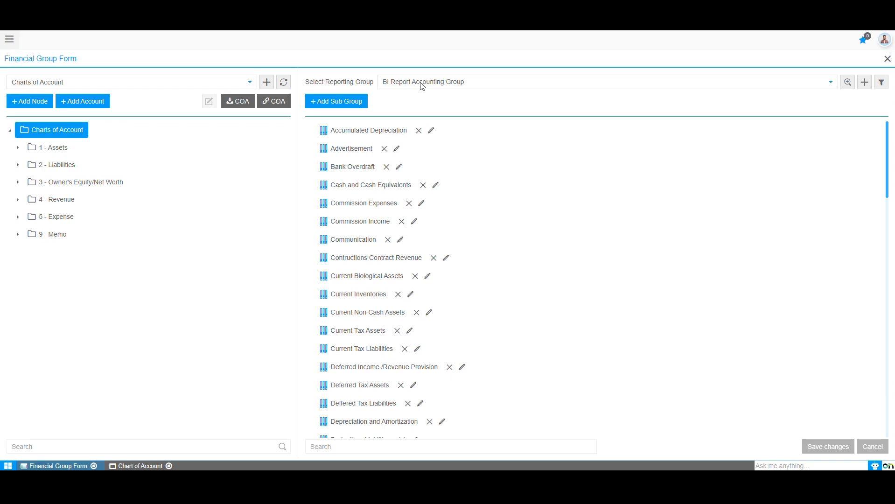
Step: Create a new reporting group named Management Profit & Loss
{"action": "left_click", "coordinate": [862, 83]}
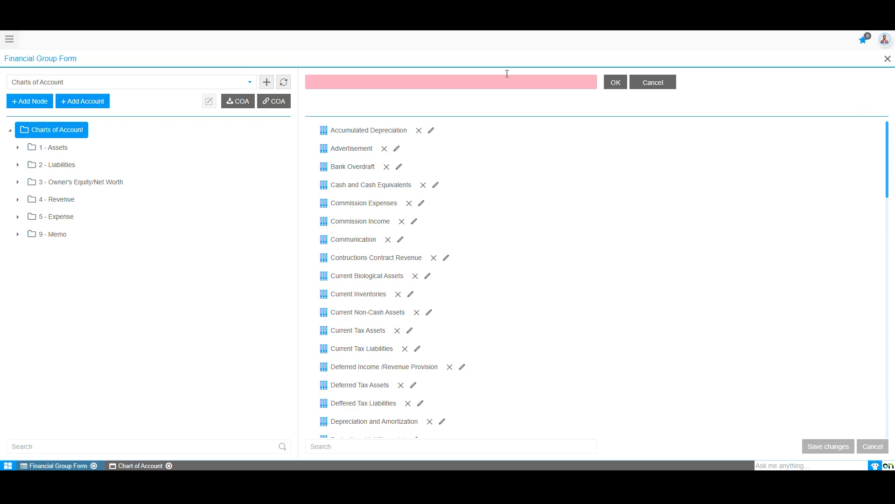
{"action": "type", "text": "Management Pr"}
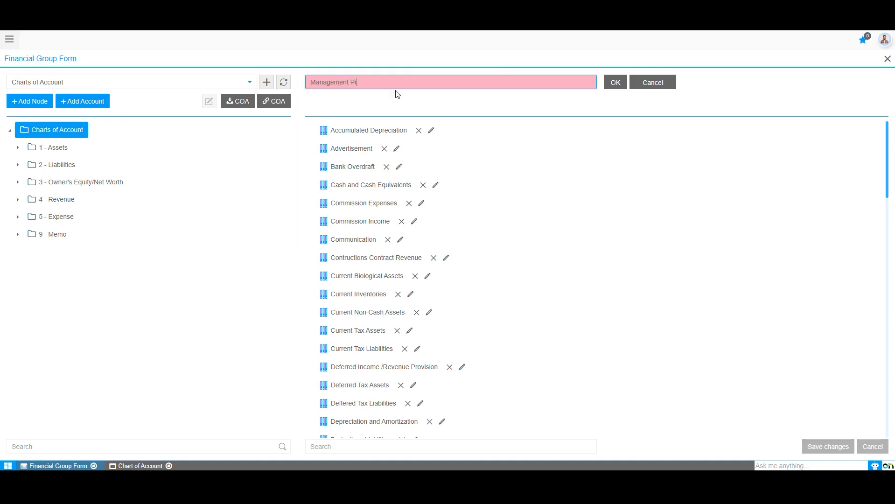
{"action": "type", "text": "ofit & Loss"}
{"action": "left_click", "coordinate": [616, 87]}
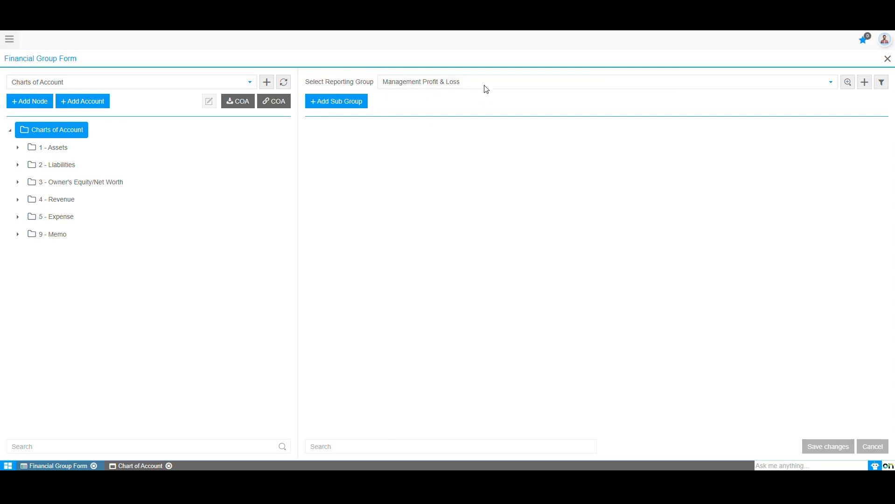
Step: Add a sub group named Administration Expenses with account type Expense to the Management Profit & Loss reporting group
{"action": "left_click", "coordinate": [341, 107]}
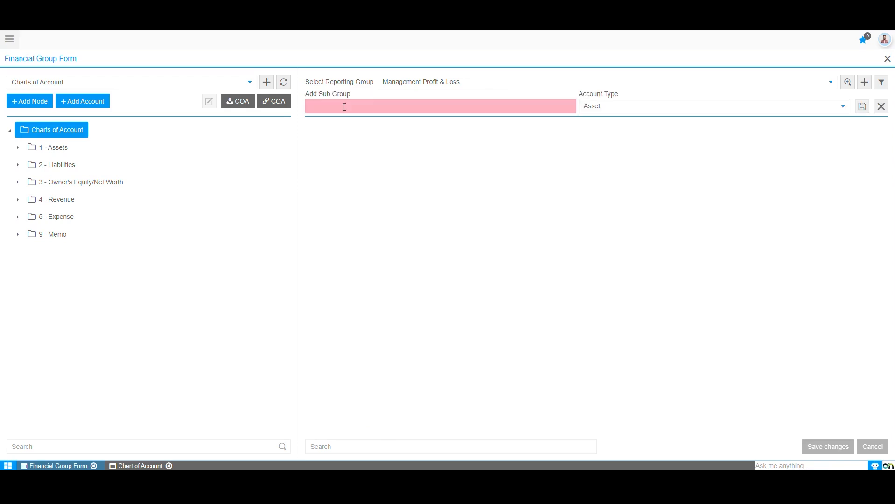
{"action": "left_click", "coordinate": [348, 107]}
{"action": "type", "text": "Admi"}
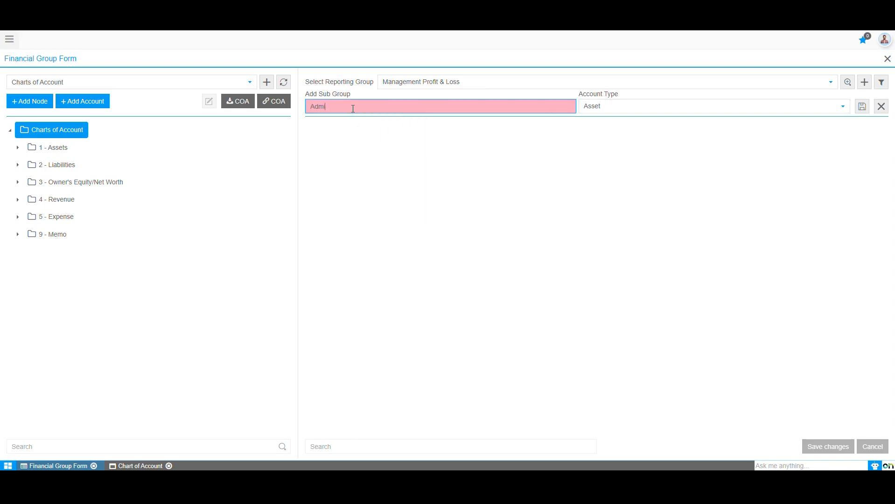
{"action": "type", "text": "nistration Expenses"}
{"action": "left_click", "coordinate": [628, 109]}
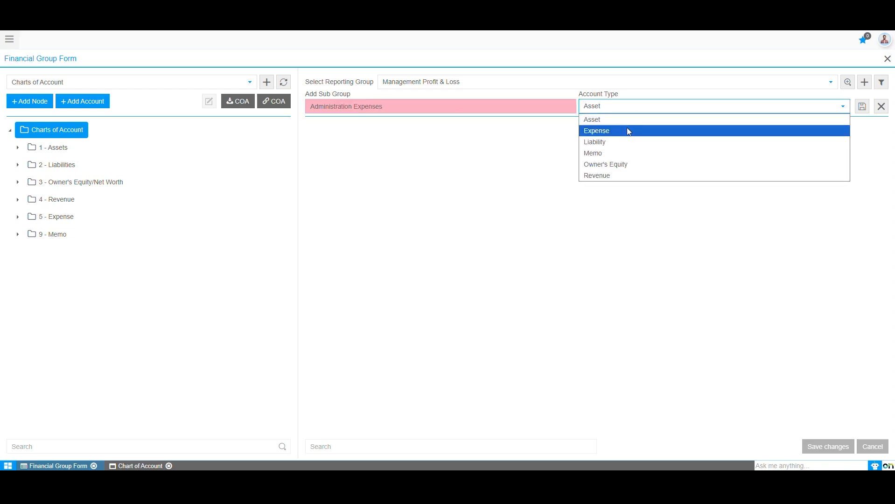
{"action": "left_click", "coordinate": [628, 131]}
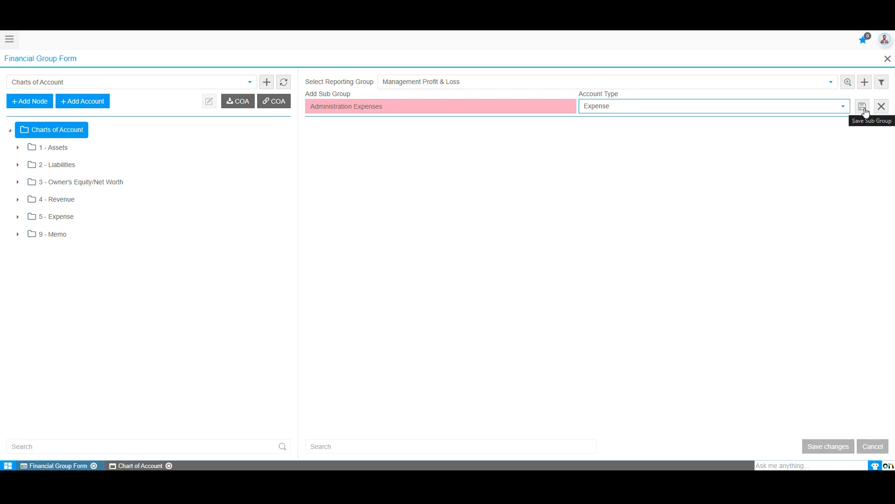
{"action": "left_click", "coordinate": [865, 110]}
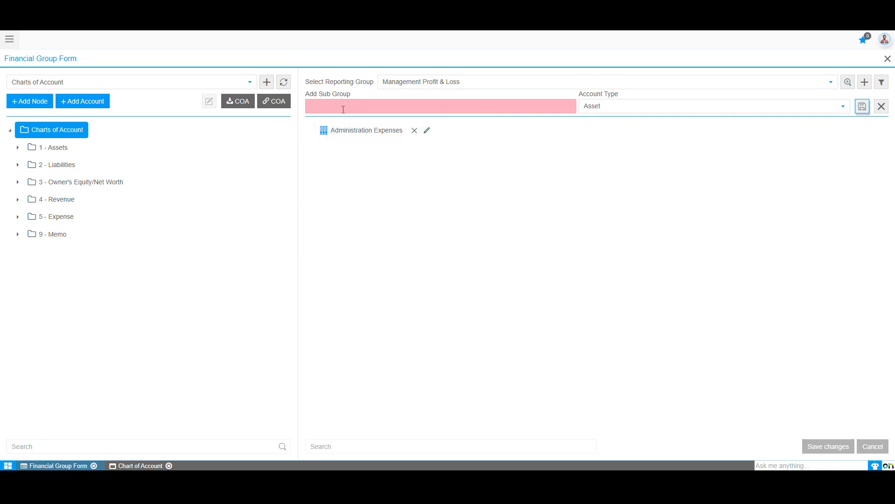
Step: Add a second sub group named Revenue with account type Revenue and save it
{"action": "left_click", "coordinate": [439, 105]}
{"action": "type", "text": "Revenue"}
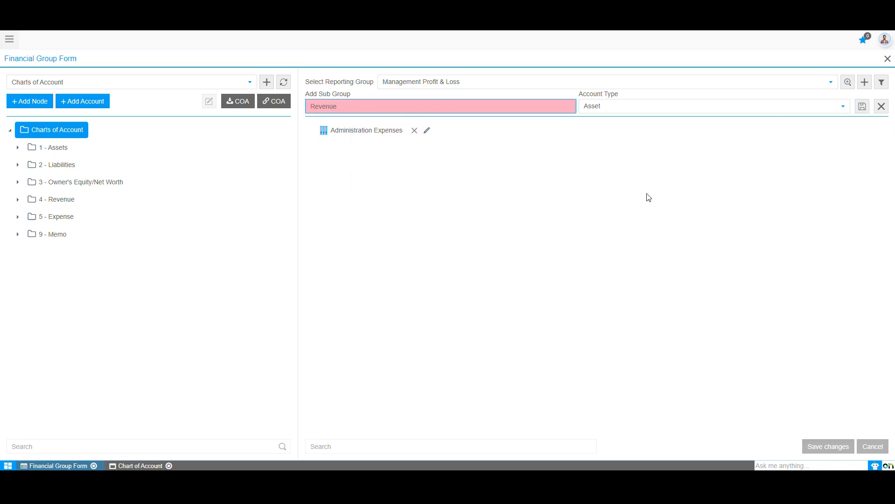
{"action": "left_click", "coordinate": [619, 107]}
{"action": "left_click", "coordinate": [610, 176]}
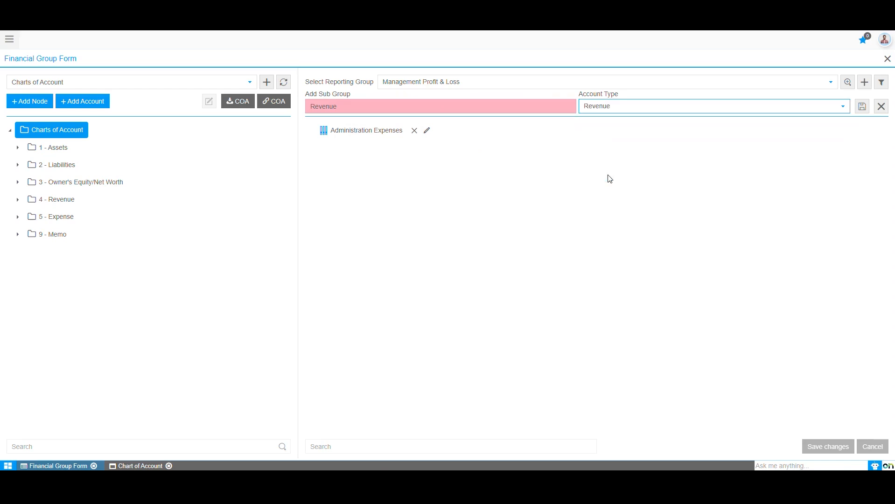
{"action": "left_click", "coordinate": [862, 107]}
Step: Add a third sub group named Other Income with account type Revenue and save it
{"action": "left_click", "coordinate": [347, 106]}
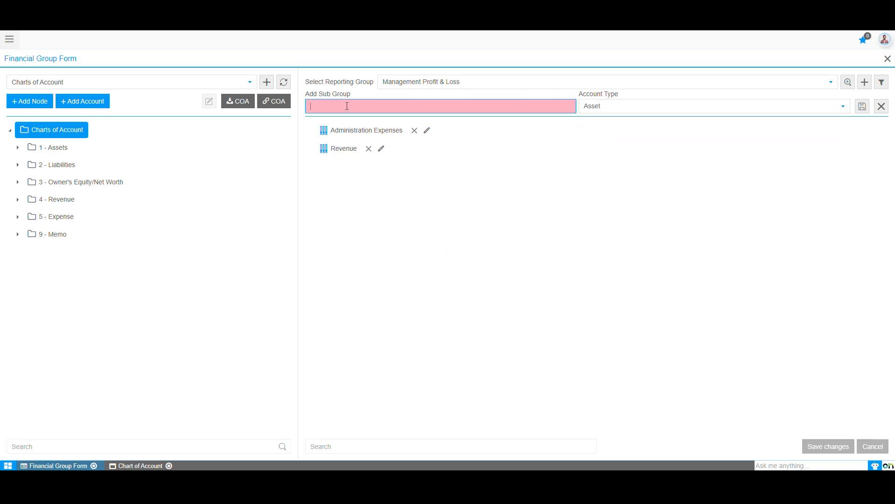
{"action": "type", "text": "Other Income"}
{"action": "left_click", "coordinate": [692, 108]}
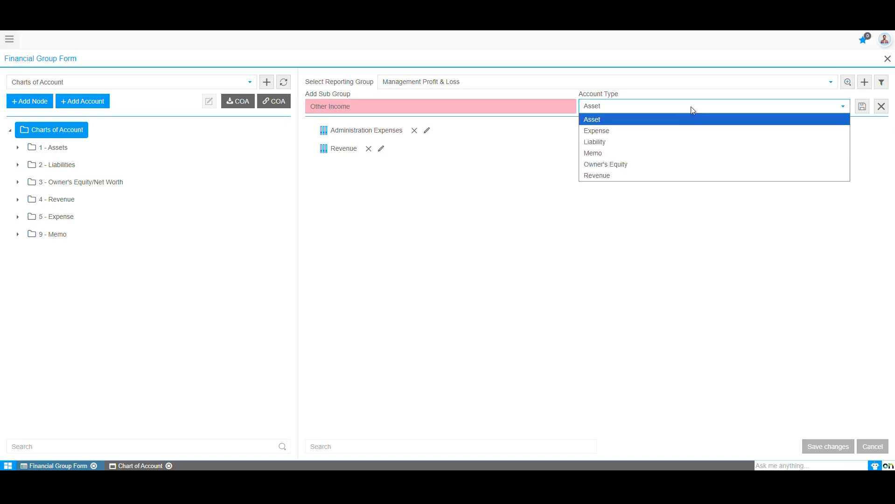
{"action": "left_click", "coordinate": [673, 176]}
{"action": "left_click", "coordinate": [862, 107]}
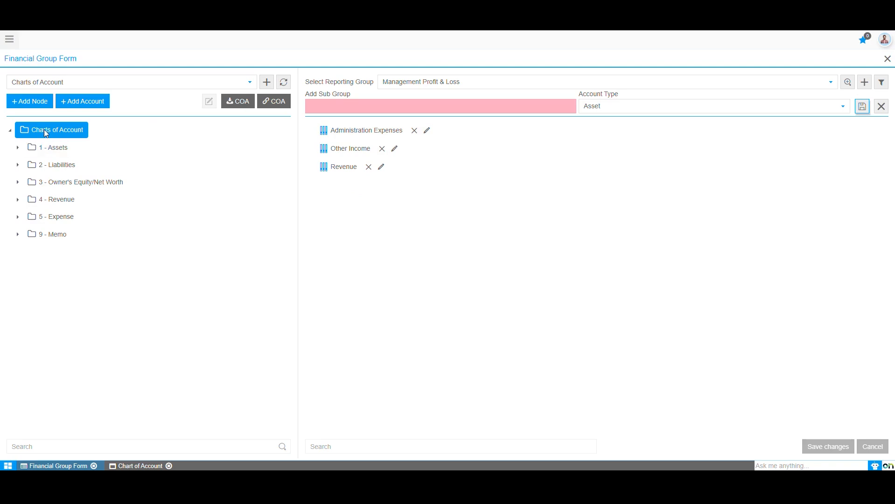
Step: Map 61100 - Rent Expense to Administration Expenses, remove it, and map the whole 61 - Occupancy Cost node there instead
{"action": "left_click", "coordinate": [18, 217]}
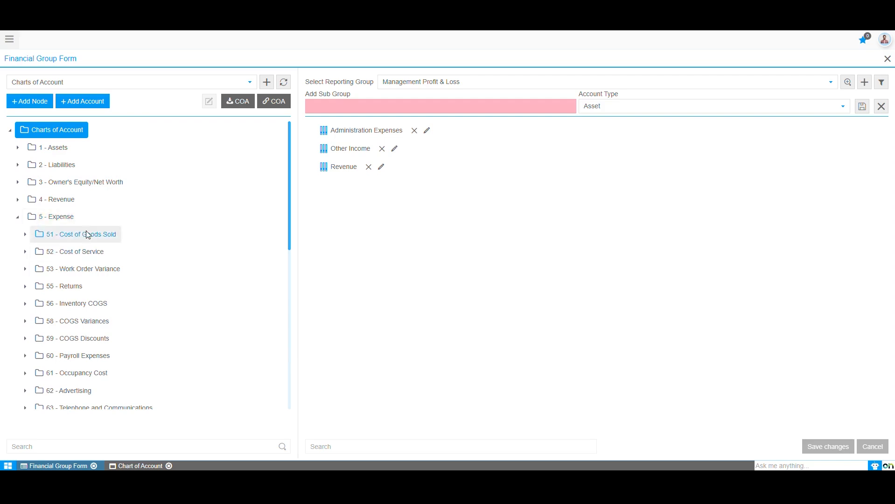
{"action": "scroll", "coordinate": [91, 233], "scroll_direction": "down", "scroll_amount": 1}
{"action": "scroll", "coordinate": [91, 236], "scroll_direction": "down", "scroll_amount": 1}
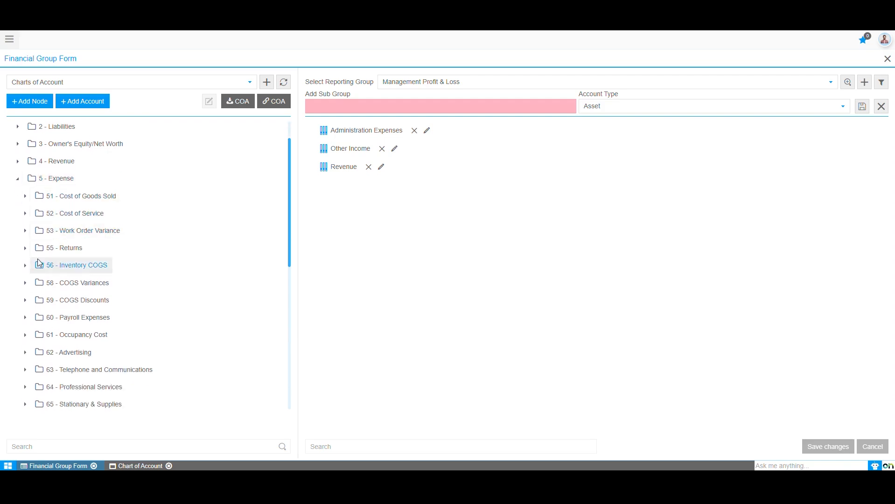
{"action": "scroll", "coordinate": [28, 326], "scroll_direction": "down", "scroll_amount": 1}
{"action": "left_click", "coordinate": [25, 299]}
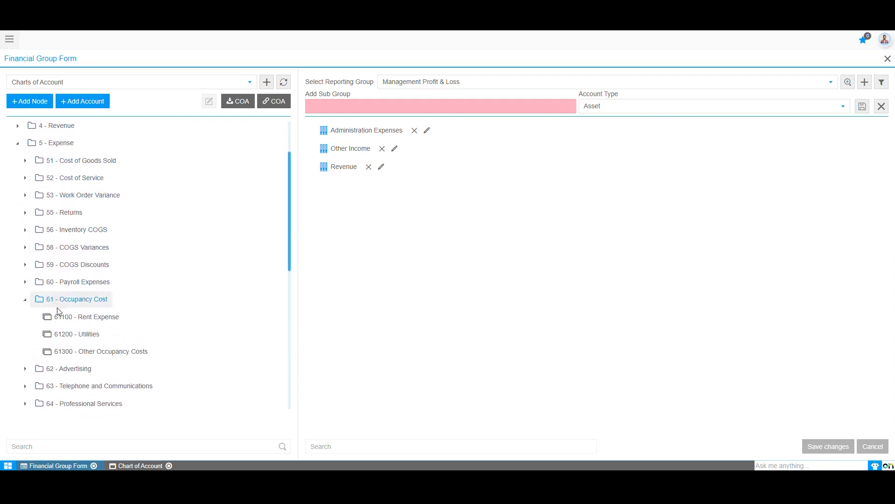
{"action": "left_click_drag", "start_coordinate": [95, 322], "coordinate": [357, 135]}
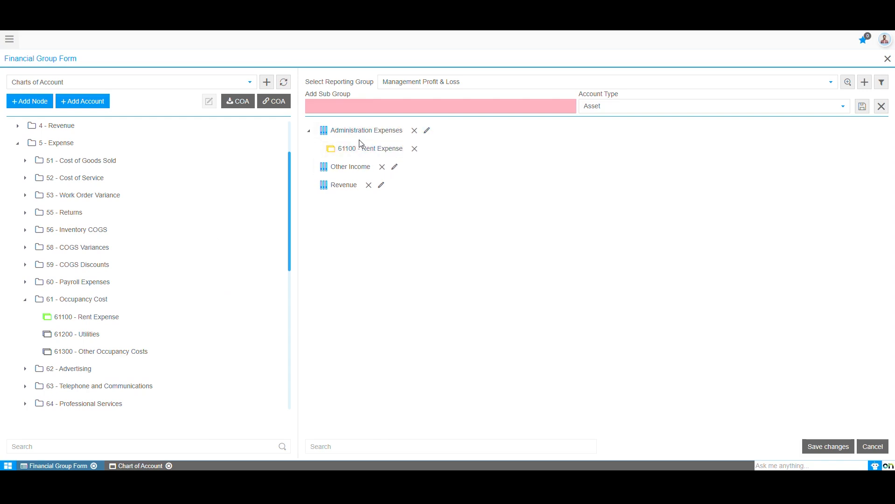
{"action": "left_click", "coordinate": [414, 149]}
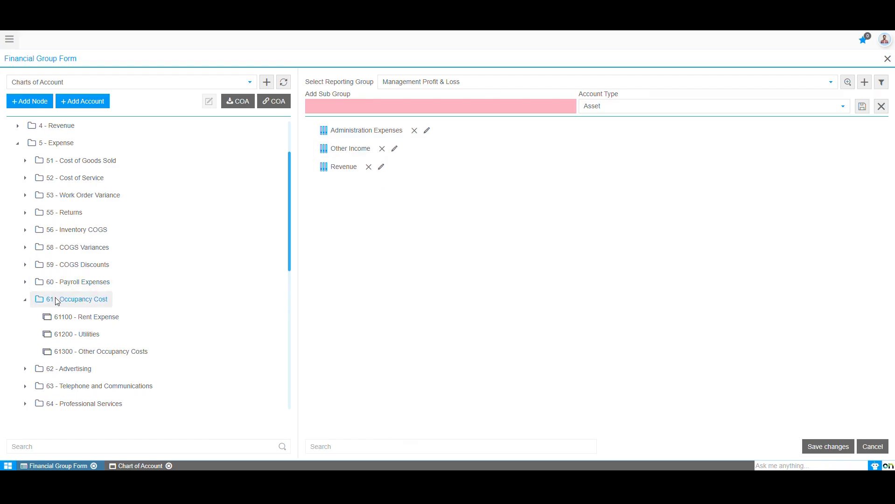
{"action": "left_click_drag", "start_coordinate": [55, 301], "coordinate": [351, 133]}
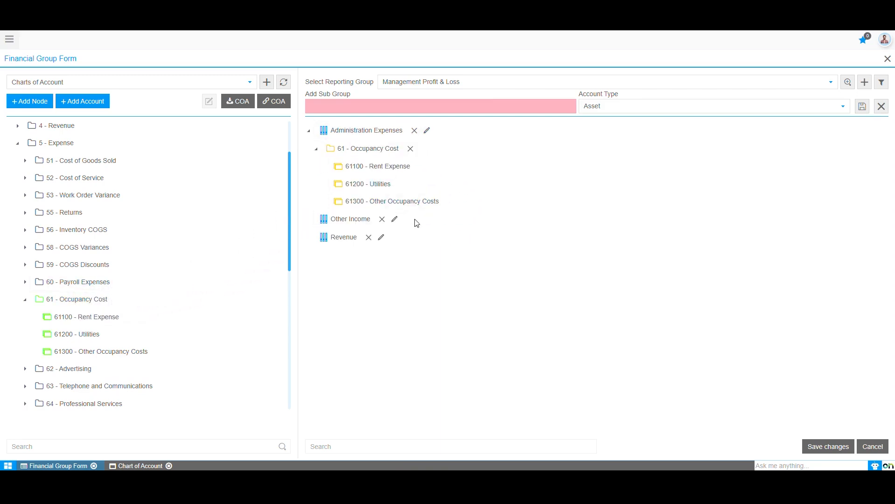
Step: Map the 80 - Other Income node under 4 - Revenue to the Other Income sub group
{"action": "left_click", "coordinate": [26, 300]}
{"action": "left_click", "coordinate": [17, 126]}
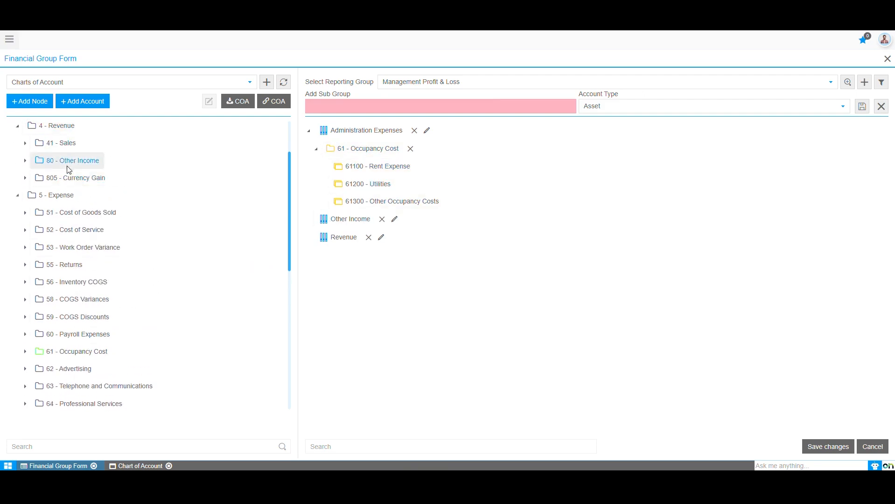
{"action": "left_click", "coordinate": [25, 161]}
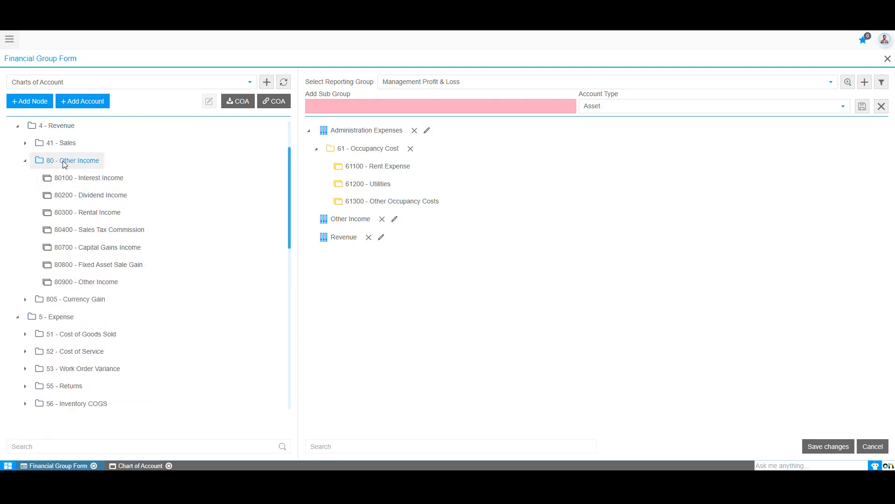
{"action": "left_click_drag", "start_coordinate": [62, 164], "coordinate": [333, 223]}
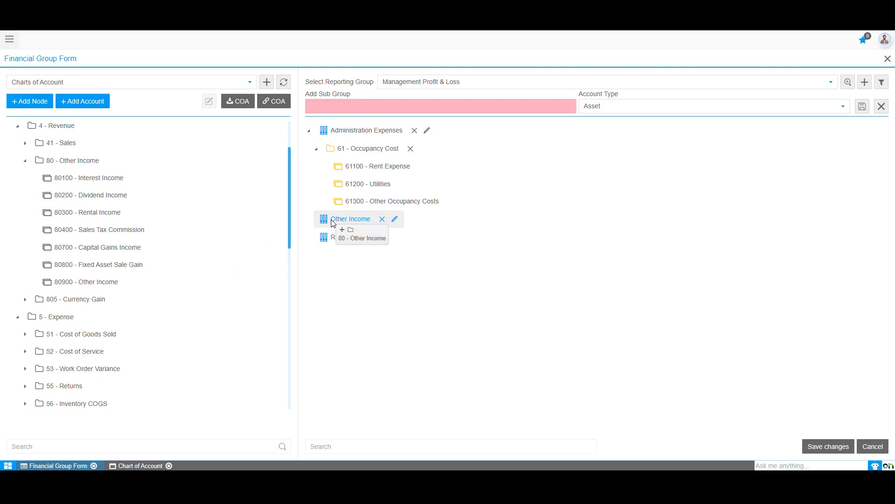
{"action": "left_click_drag", "start_coordinate": [333, 223], "coordinate": [333, 223]}
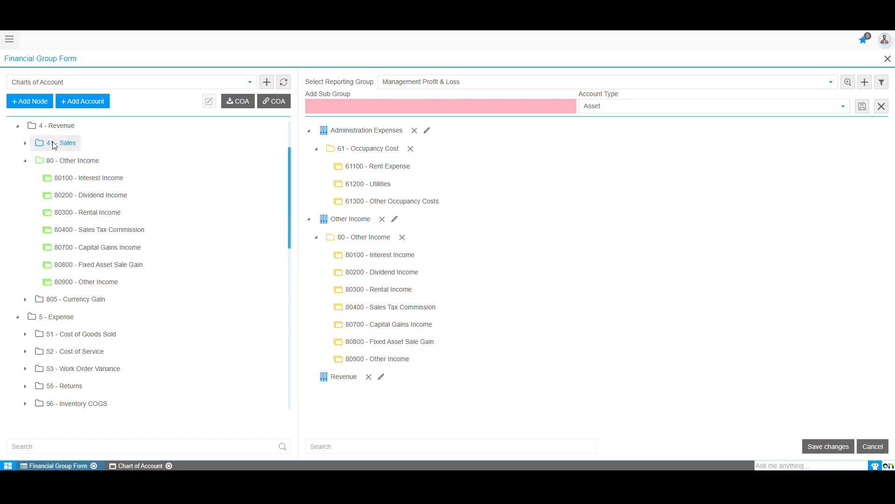
Step: Map the 41 - Sales node to the Revenue sub group and save the reporting group changes
{"action": "left_click_drag", "start_coordinate": [54, 145], "coordinate": [344, 377]}
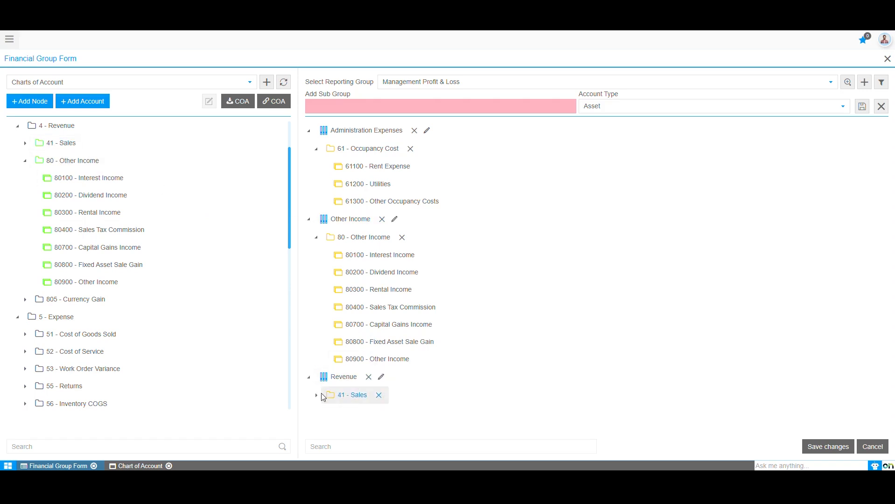
{"action": "left_click", "coordinate": [59, 159]}
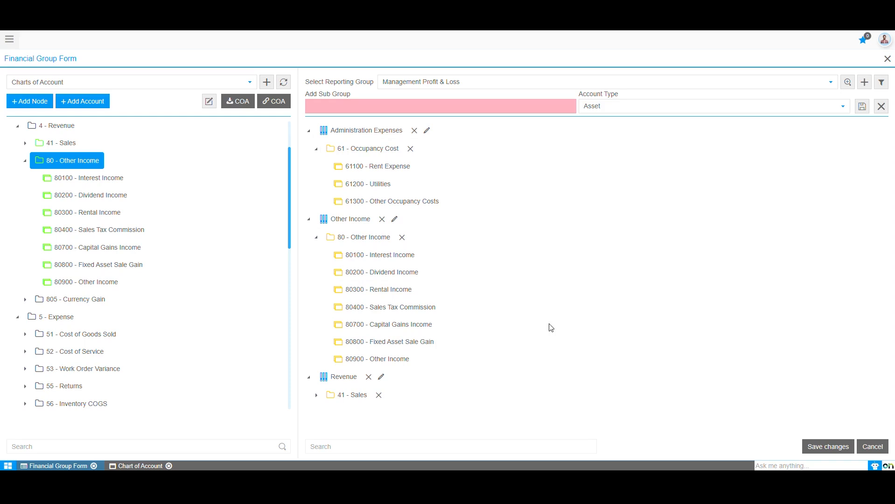
{"action": "left_click", "coordinate": [828, 447]}
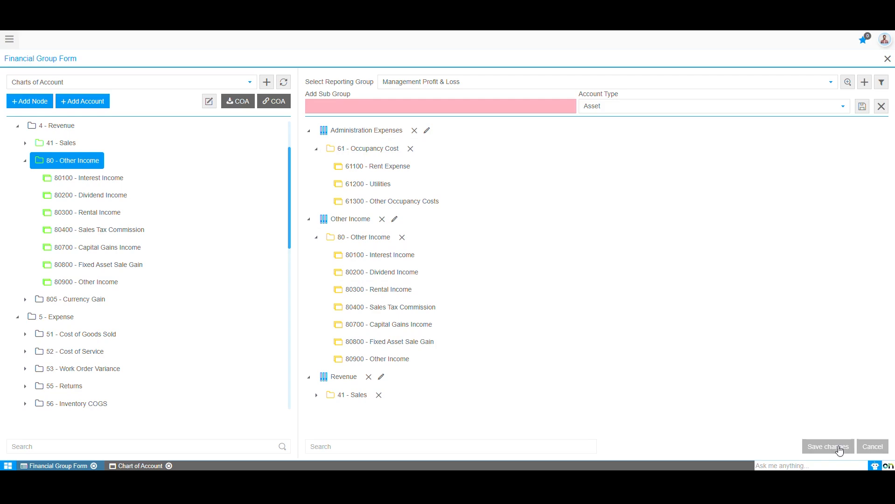
Step: Review the saved sub groups and check which nodes under 4 - Revenue are mapped in the chart of accounts
{"action": "left_click", "coordinate": [308, 131]}
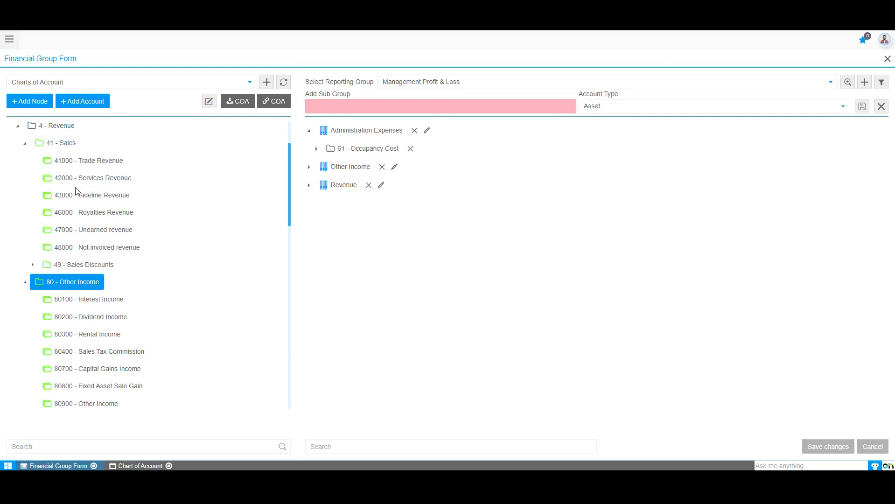
{"action": "left_click", "coordinate": [25, 142]}
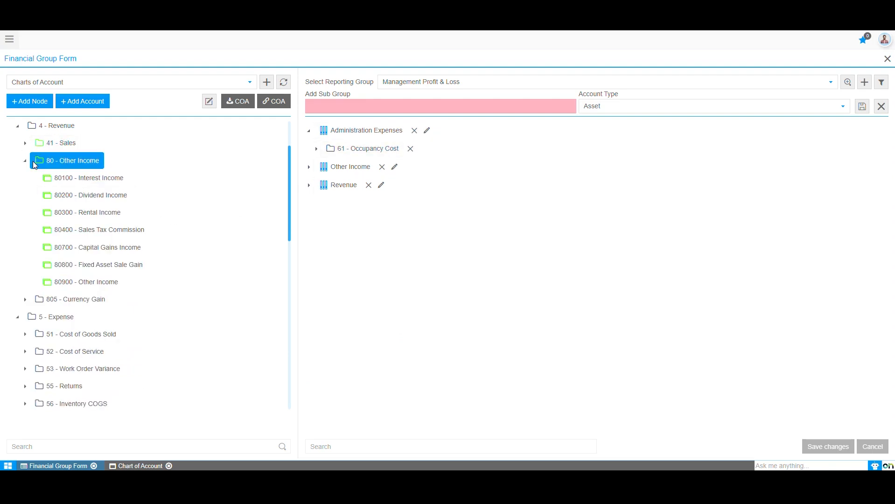
{"action": "left_click", "coordinate": [25, 160]}
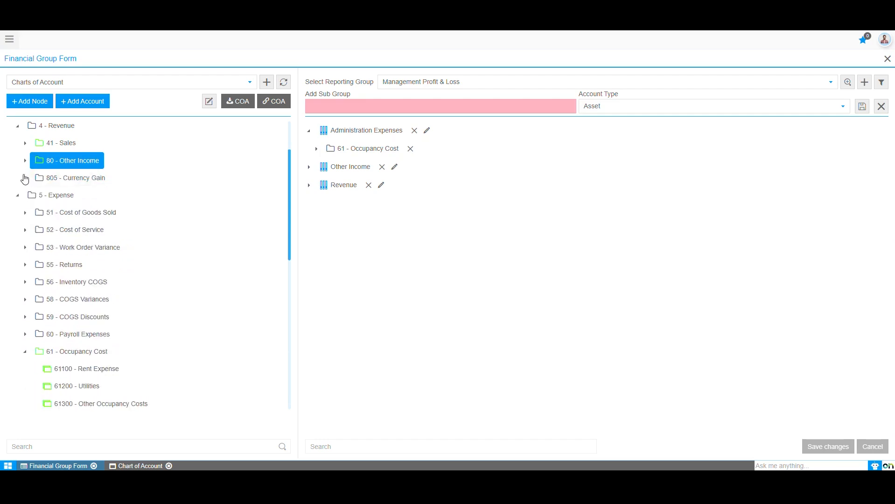
{"action": "left_click", "coordinate": [25, 178]}
{"action": "left_click", "coordinate": [25, 179]}
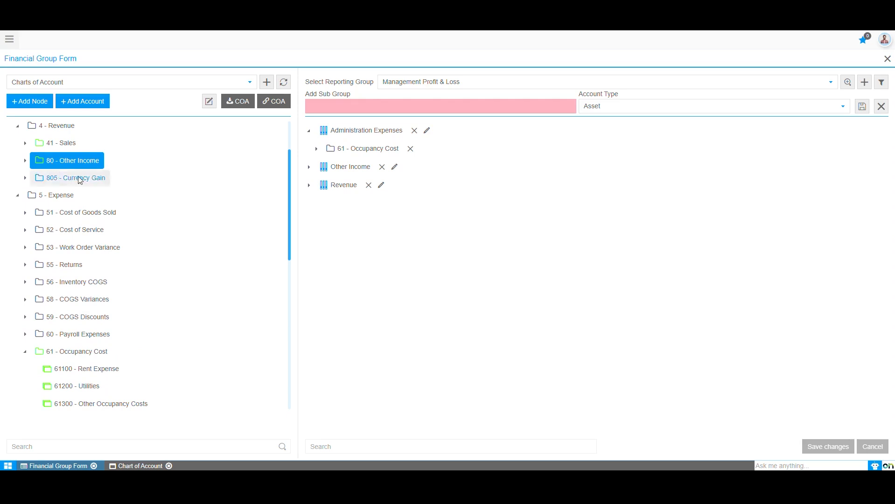
{"action": "left_click_drag", "start_coordinate": [332, 89], "coordinate": [373, 91]}
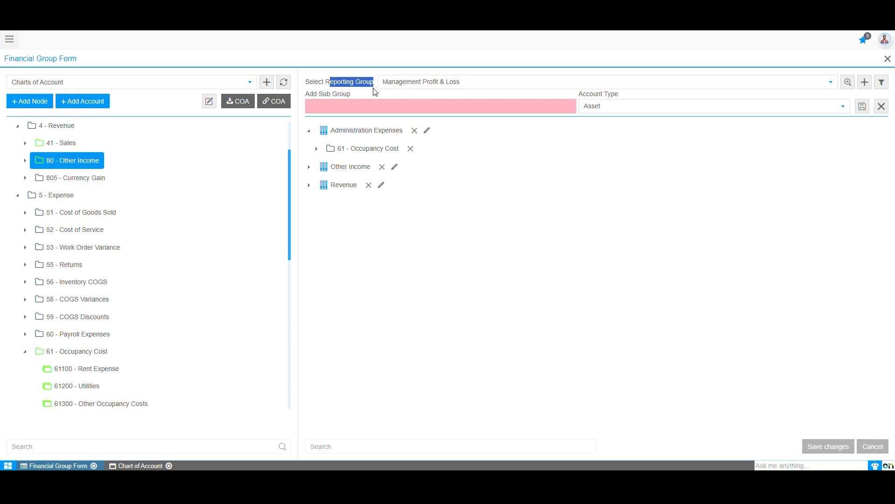
{"action": "left_click", "coordinate": [473, 181]}
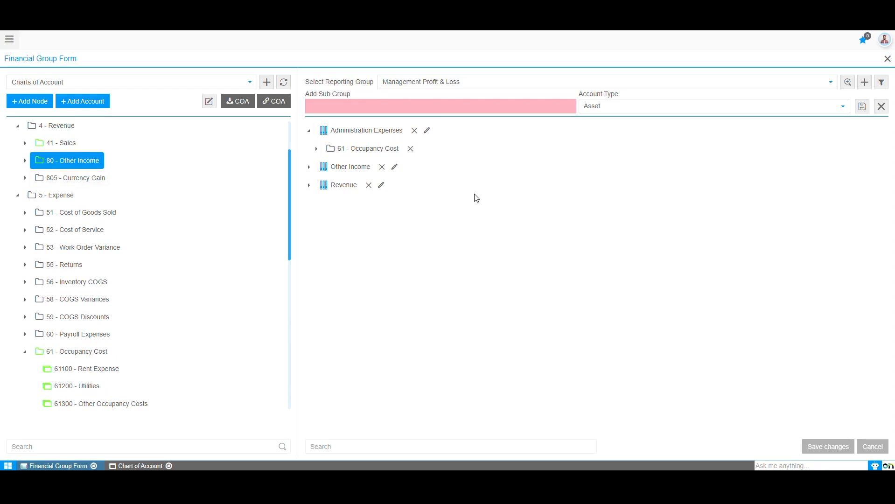